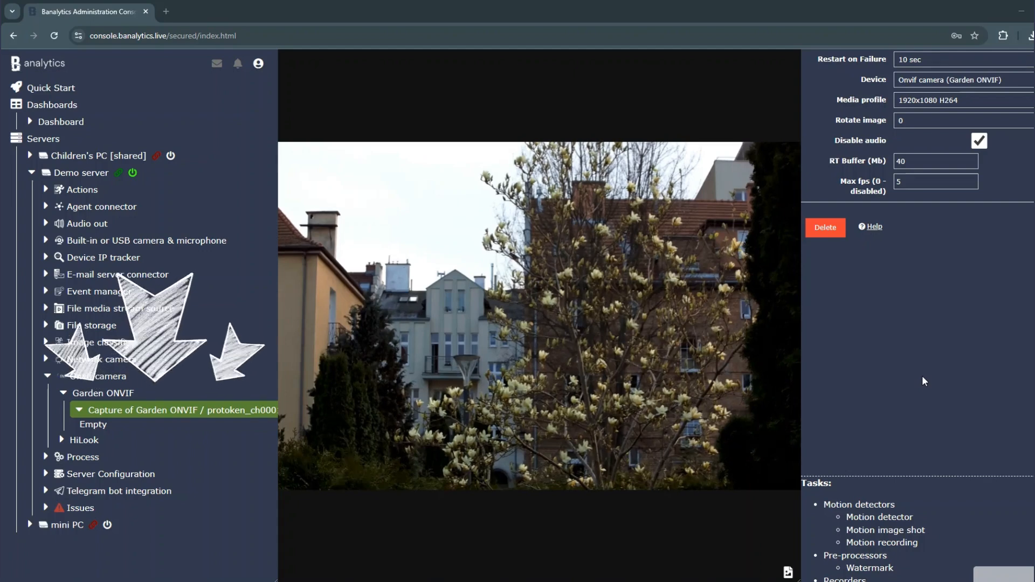
Step: Add a Continuous recording task to the Garden ONVIF capture
{"action": "scroll", "coordinate": [1018, 499], "scroll_direction": "down", "scroll_amount": 1}
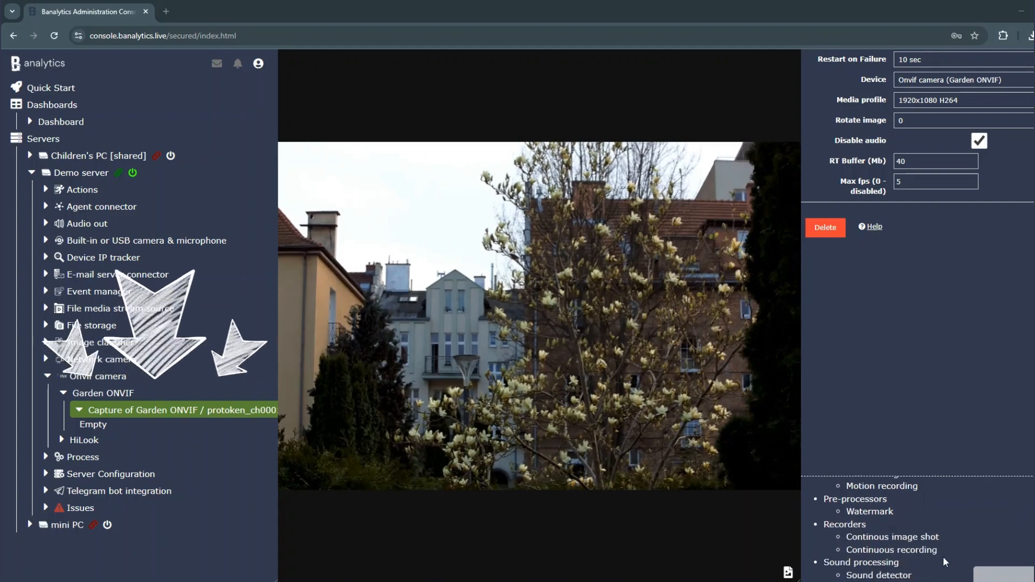
{"action": "scroll", "coordinate": [924, 550], "scroll_direction": "down", "scroll_amount": 1}
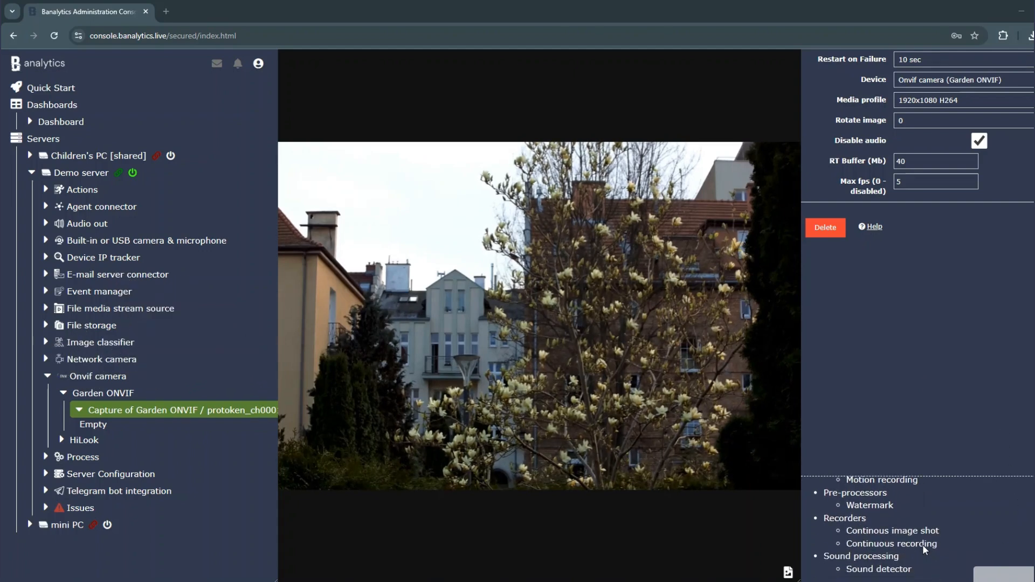
{"action": "left_click", "coordinate": [924, 545]}
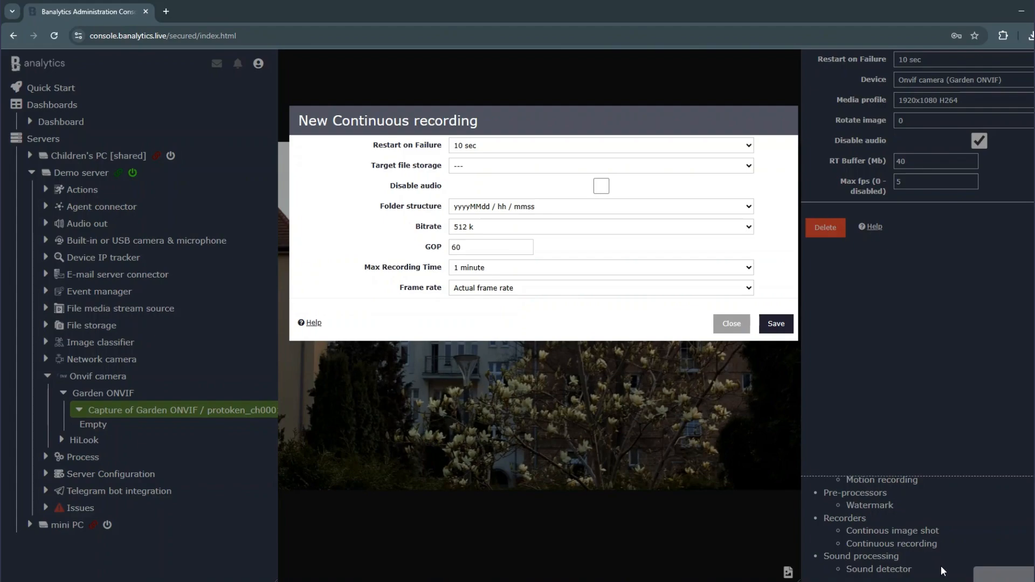
Step: Set the target file storage to File storage (ONVIF - 10FPS) and enable Disable audio
{"action": "left_click", "coordinate": [540, 149]}
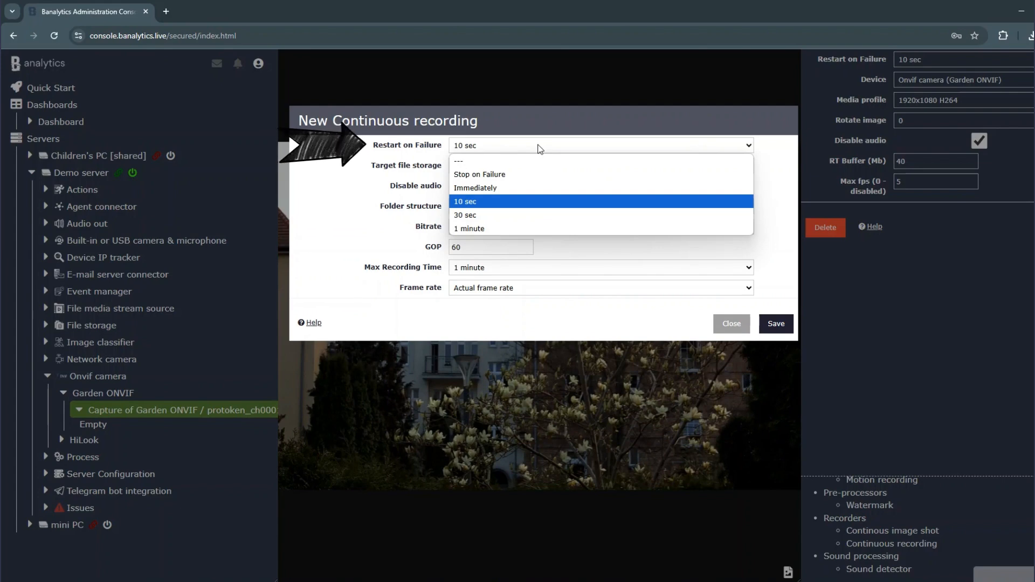
{"action": "left_click", "coordinate": [540, 149]}
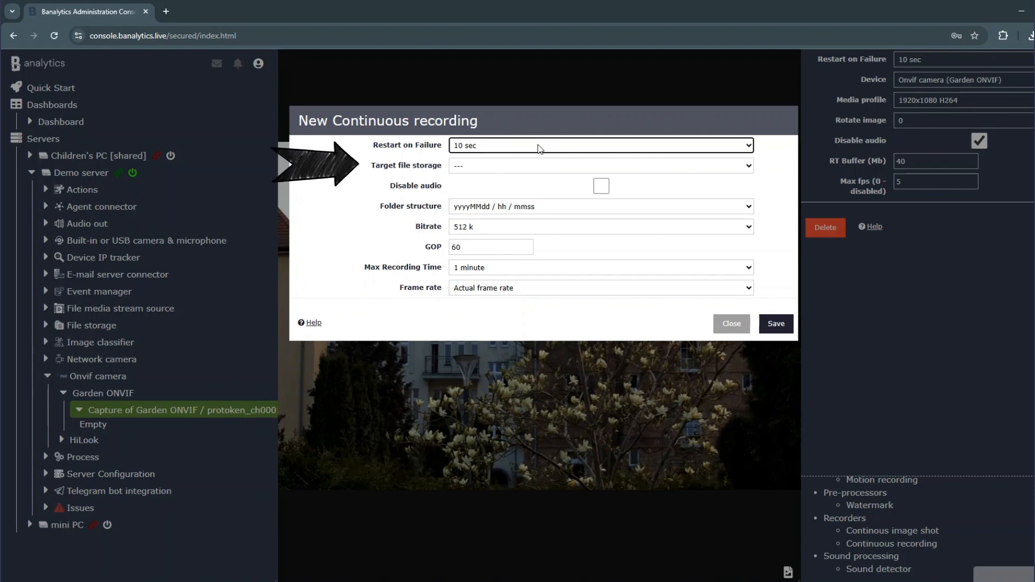
{"action": "left_click", "coordinate": [538, 169]}
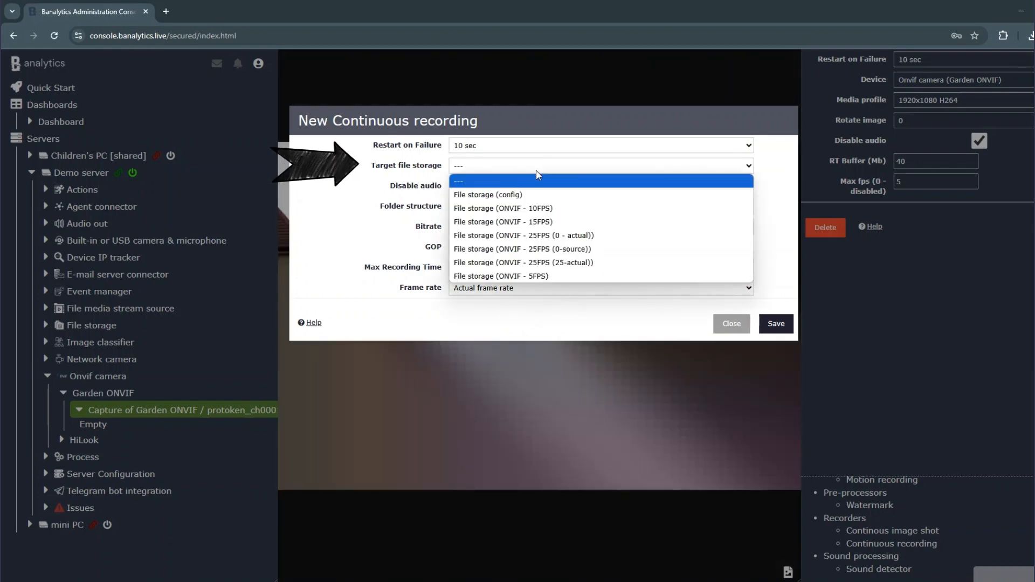
{"action": "left_click", "coordinate": [555, 209]}
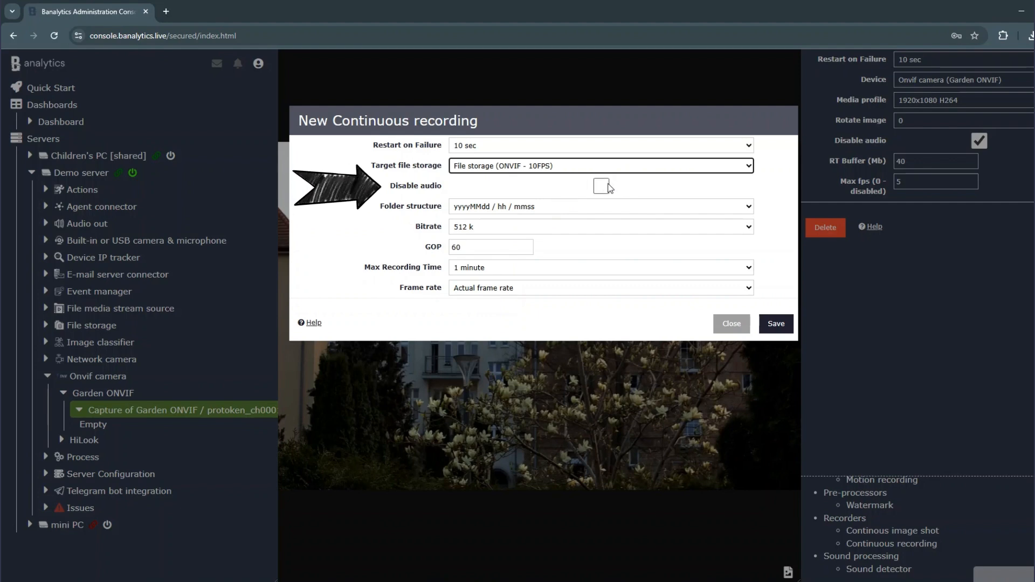
{"action": "left_click", "coordinate": [604, 187]}
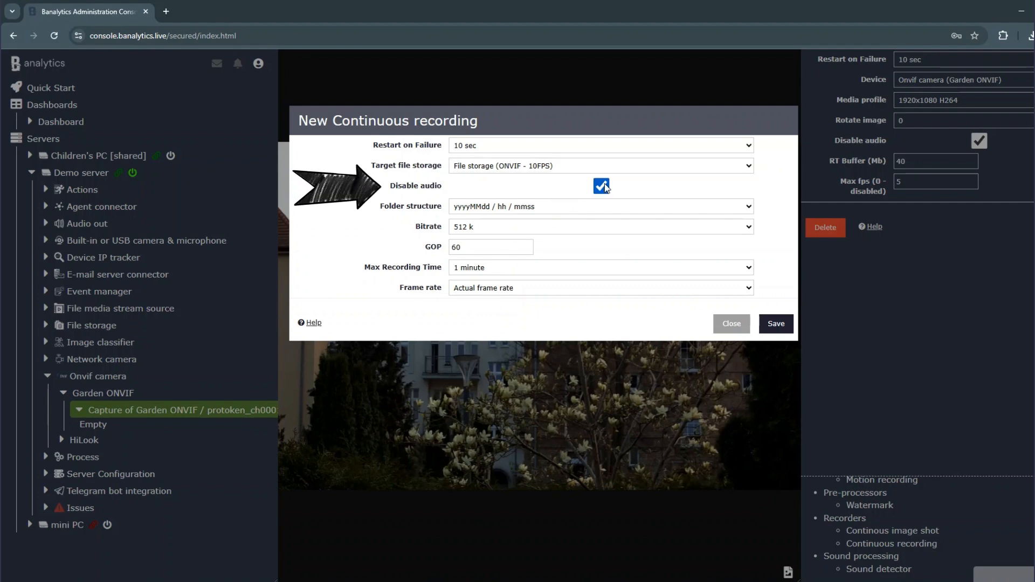
Step: Pick the yyyyMMdd / hh / mmss folder structure and a 512 k bitrate
{"action": "left_click", "coordinate": [590, 206]}
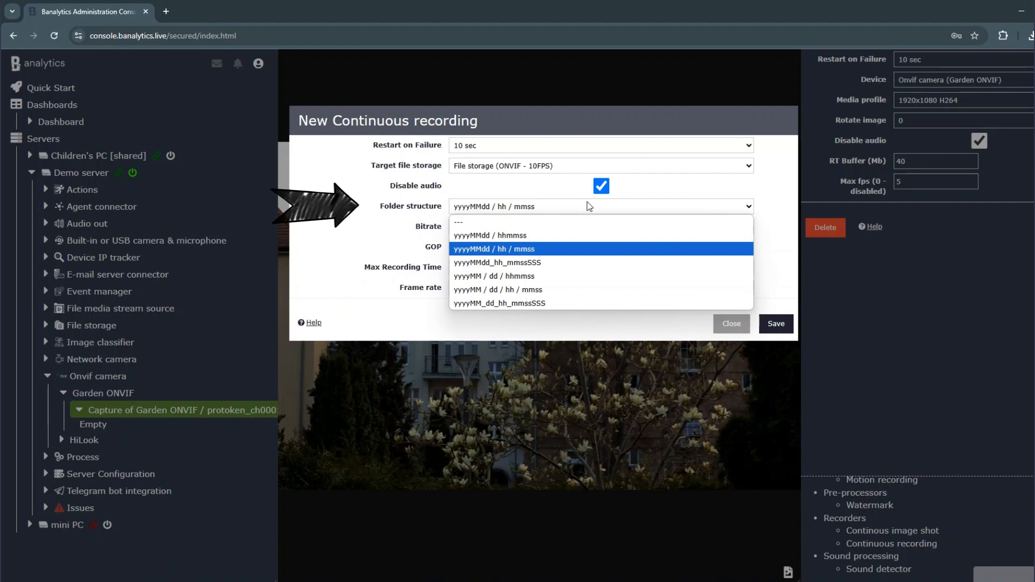
{"action": "left_click", "coordinate": [583, 250]}
{"action": "left_click", "coordinate": [585, 234]}
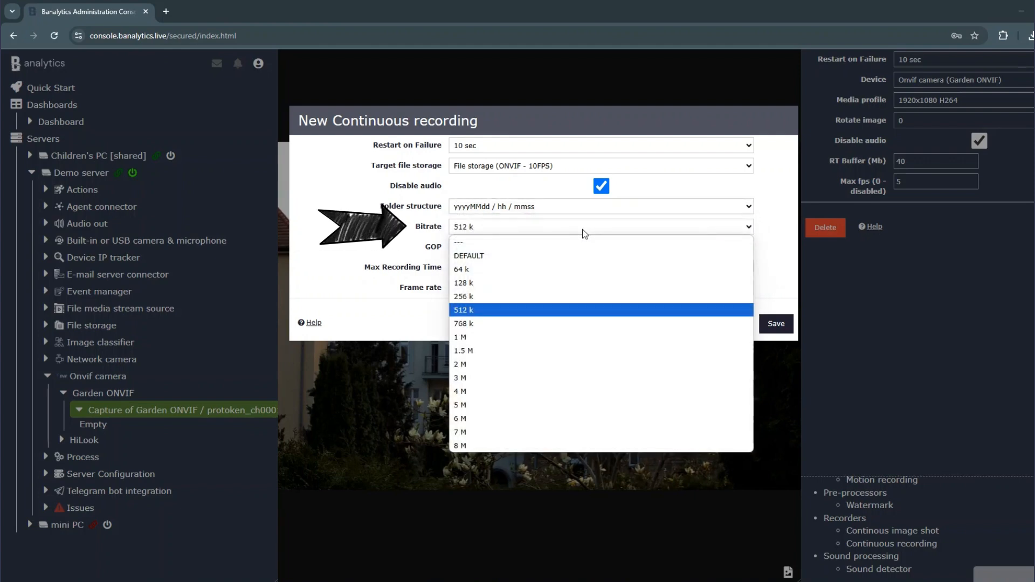
{"action": "left_click", "coordinate": [582, 312]}
Step: Set the GOP to 40 and the maximum recording time to 1 minute
{"action": "left_click", "coordinate": [475, 247]}
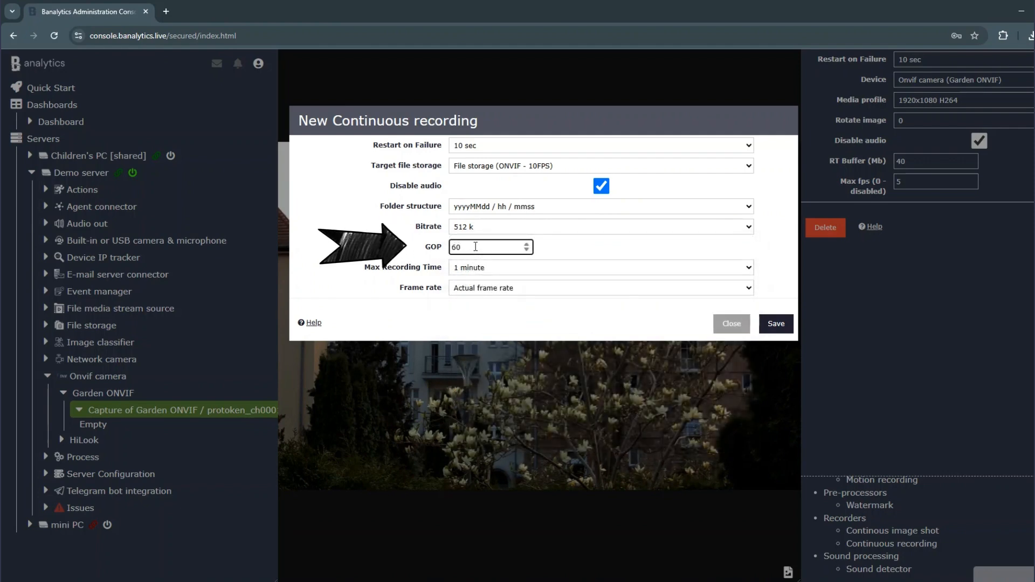
{"action": "left_click_drag", "start_coordinate": [476, 247], "coordinate": [422, 244]}
{"action": "type", "text": "40"}
{"action": "left_click", "coordinate": [565, 267]}
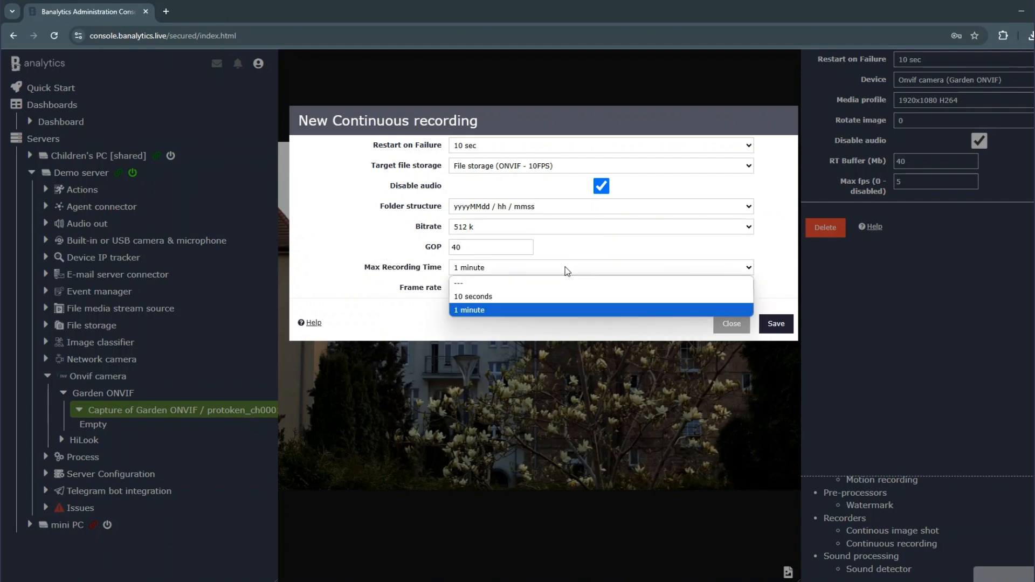
{"action": "left_click", "coordinate": [566, 310]}
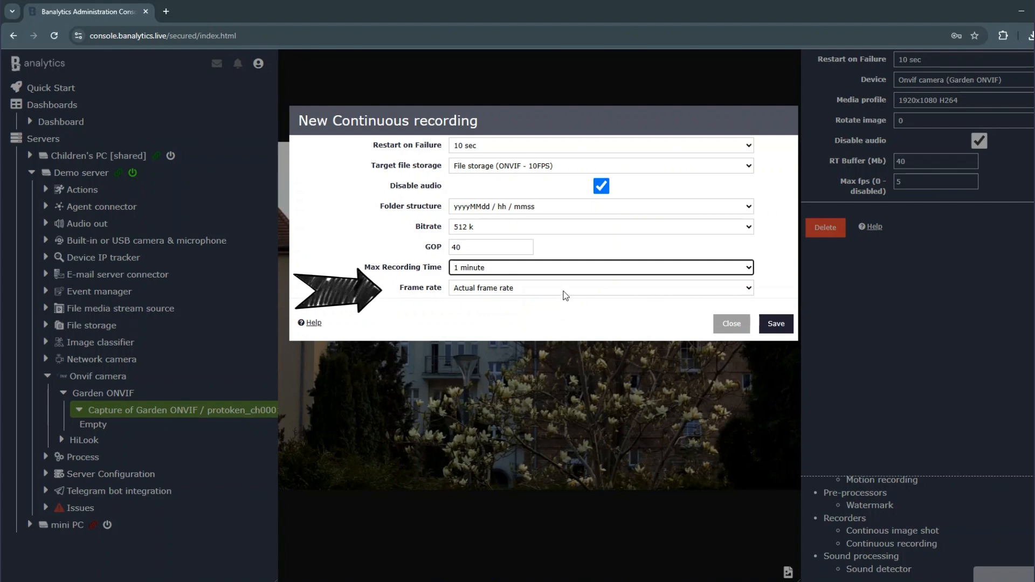
Step: Choose Actual frame rate and save the new continuous recording task
{"action": "left_click", "coordinate": [564, 292]}
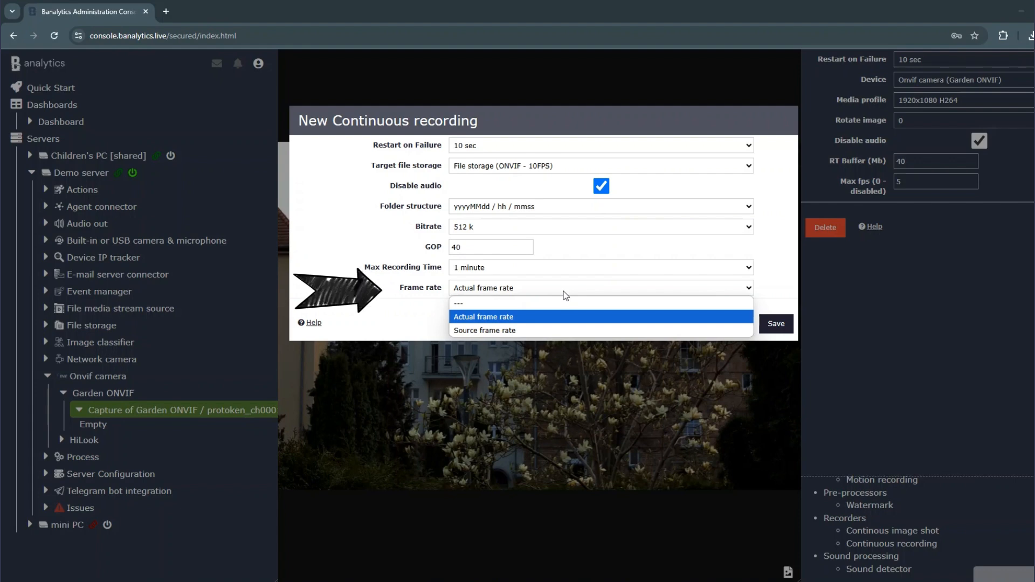
{"action": "left_click", "coordinate": [571, 317]}
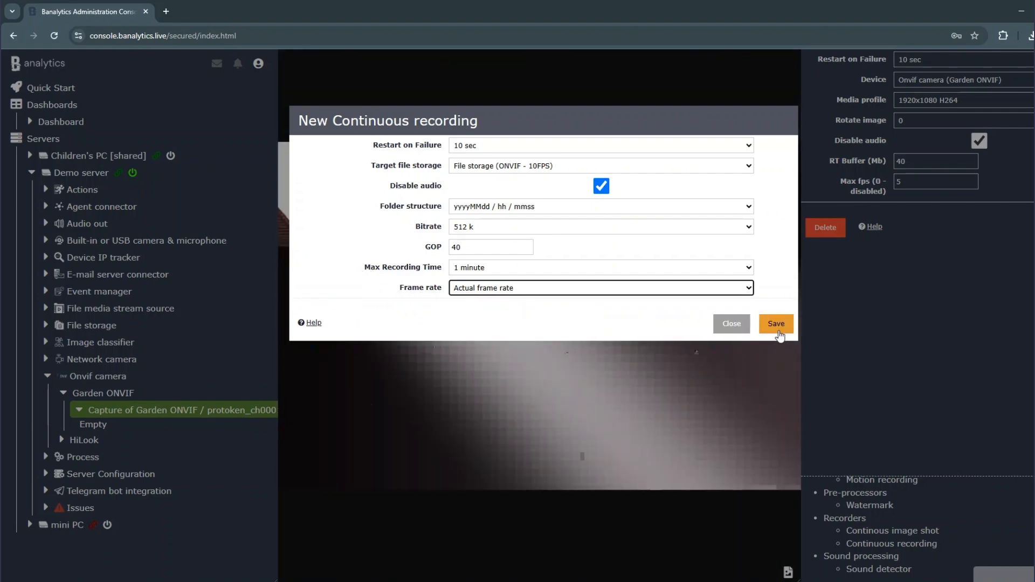
{"action": "left_click", "coordinate": [777, 325]}
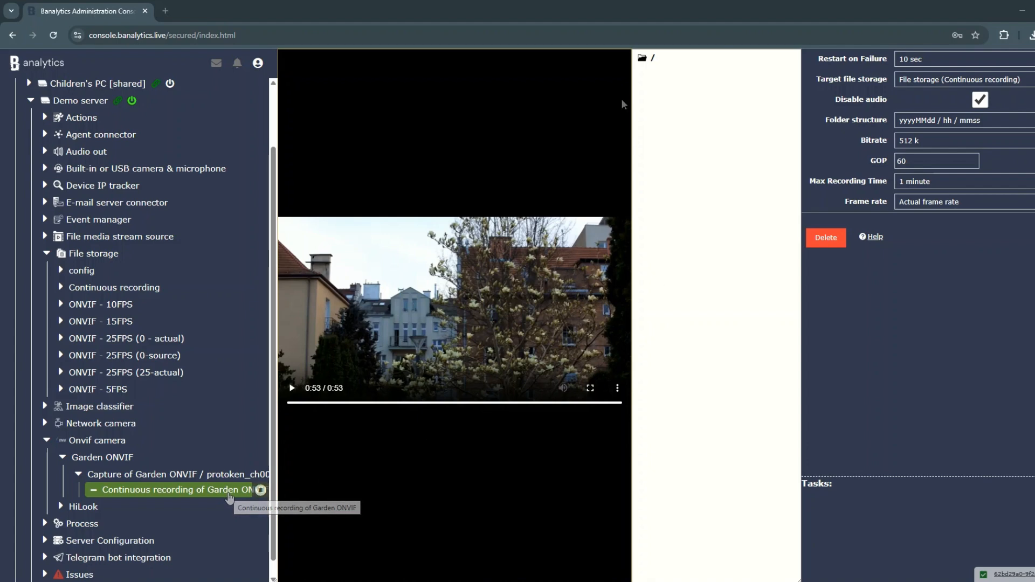
Step: Browse the Garden ONVIF recordings for 2025-04-17 and play 00-00.mp4 from the hour 20 folder
{"action": "left_click", "coordinate": [649, 58]}
{"action": "left_click", "coordinate": [658, 70]}
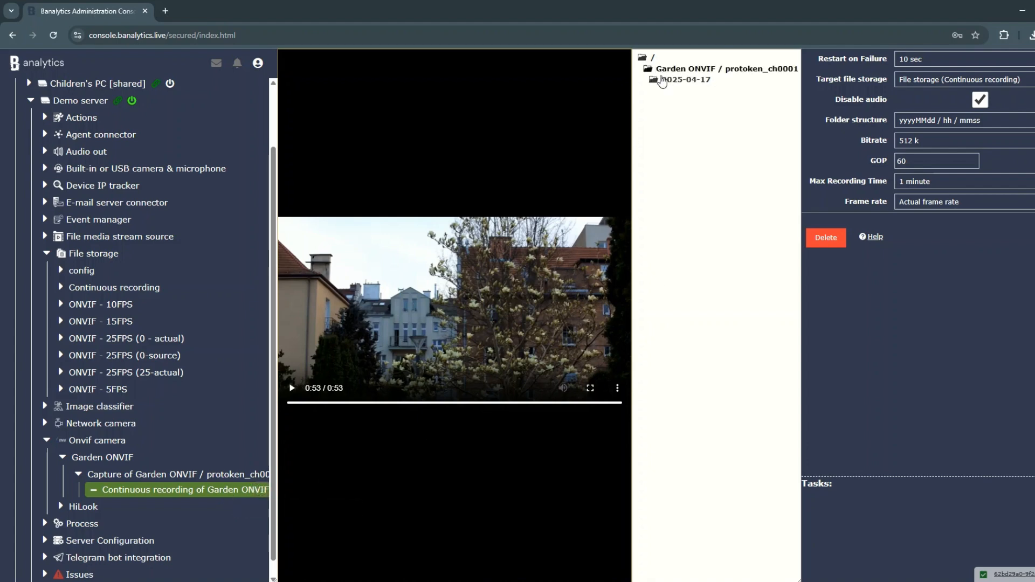
{"action": "left_click", "coordinate": [666, 82]}
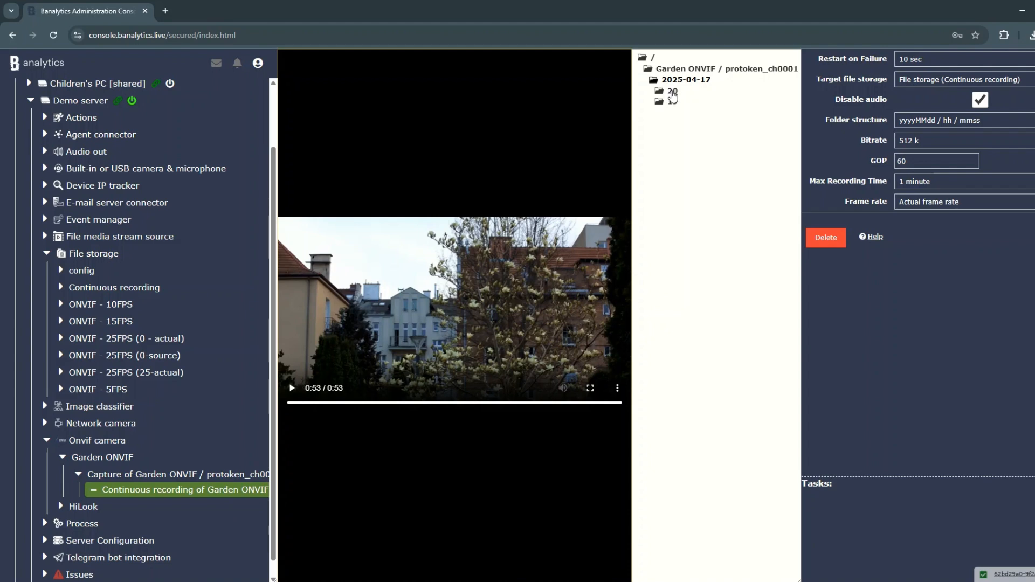
{"action": "left_click", "coordinate": [674, 103]}
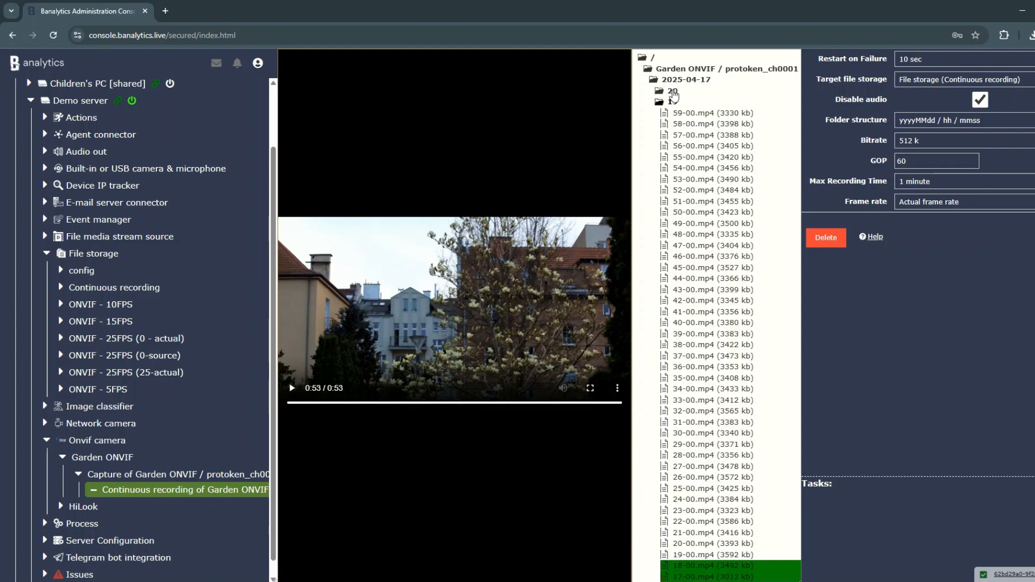
{"action": "left_click", "coordinate": [673, 92]}
{"action": "scroll", "coordinate": [730, 194], "scroll_direction": "down", "scroll_amount": 1}
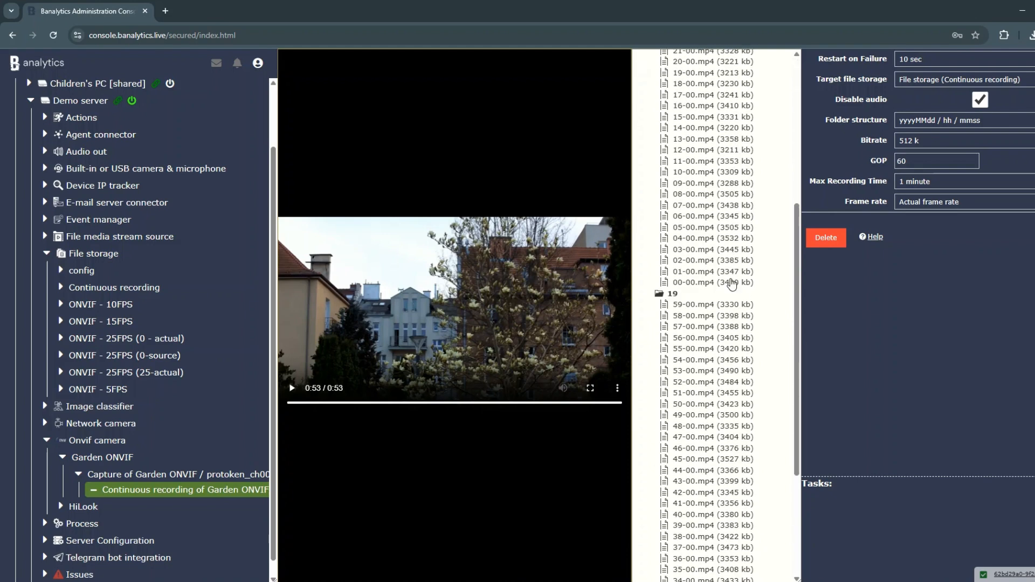
{"action": "left_click", "coordinate": [731, 283]}
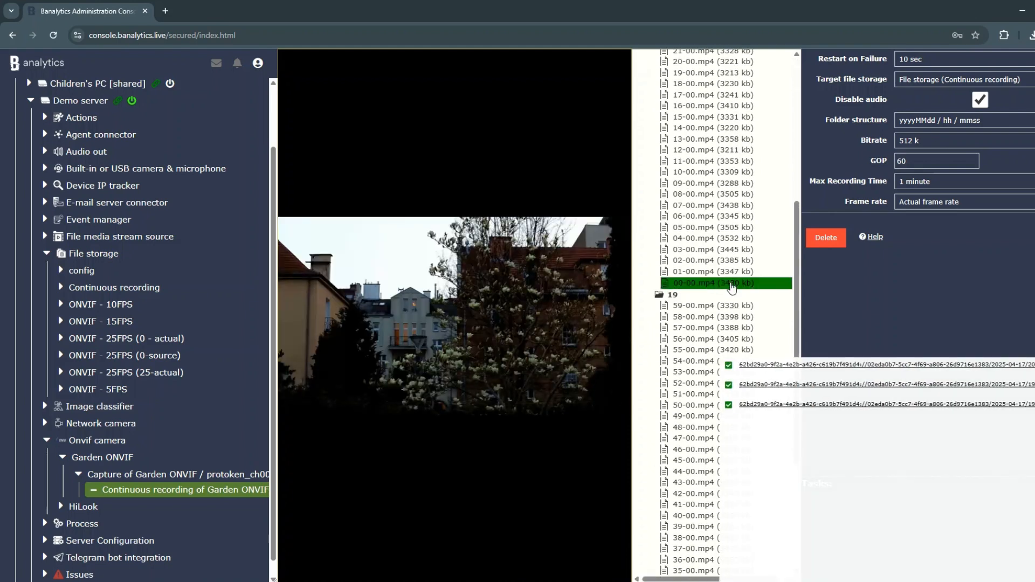
Step: Play the 25-00.mp4 and 26-00.mp4 recordings from the hour 20 folder
{"action": "mouse_move", "coordinate": [577, 286]}
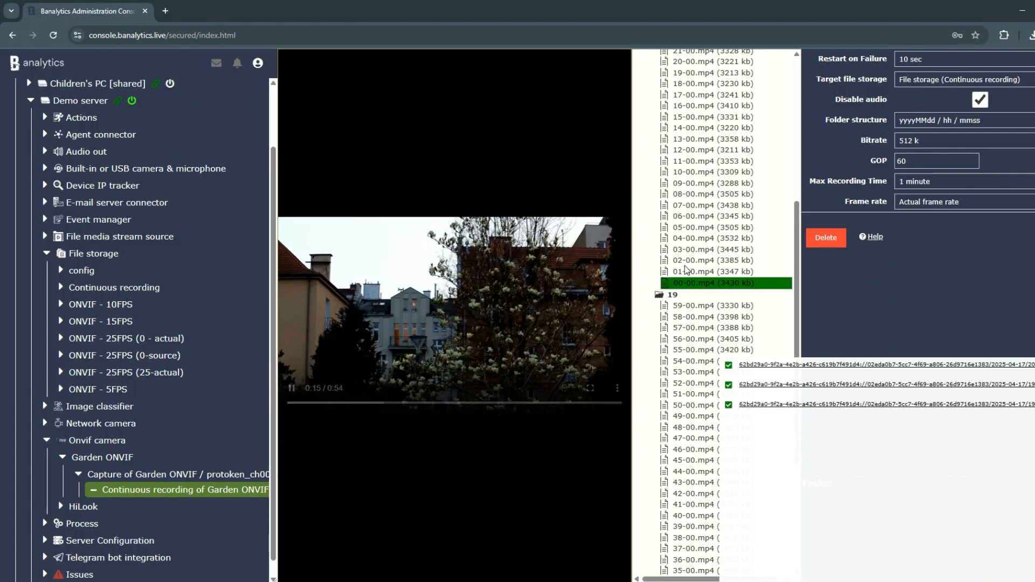
{"action": "scroll", "coordinate": [689, 269], "scroll_direction": "up", "scroll_amount": 3}
{"action": "left_click", "coordinate": [702, 180]}
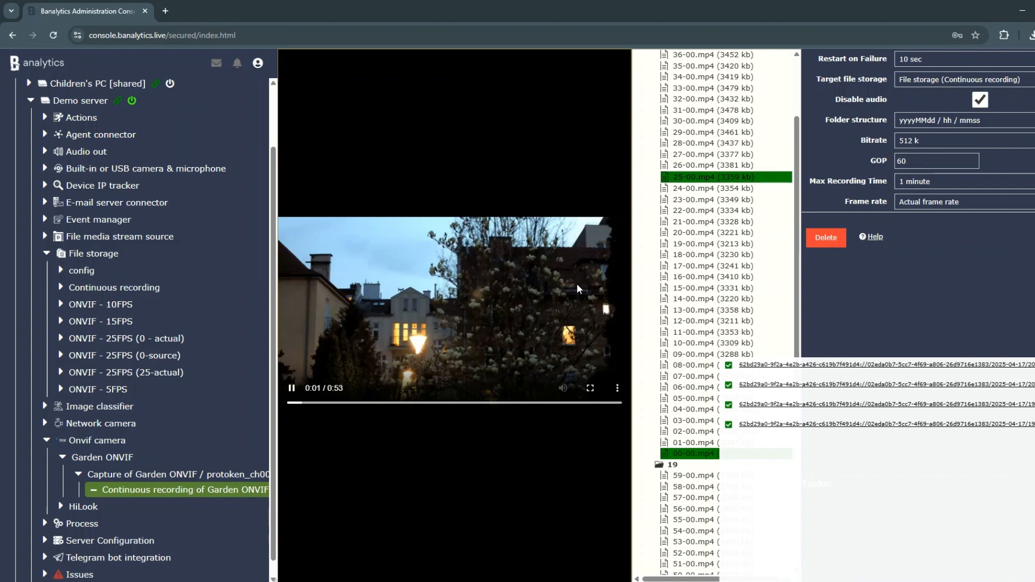
{"action": "scroll", "coordinate": [696, 285], "scroll_direction": "up", "scroll_amount": 3}
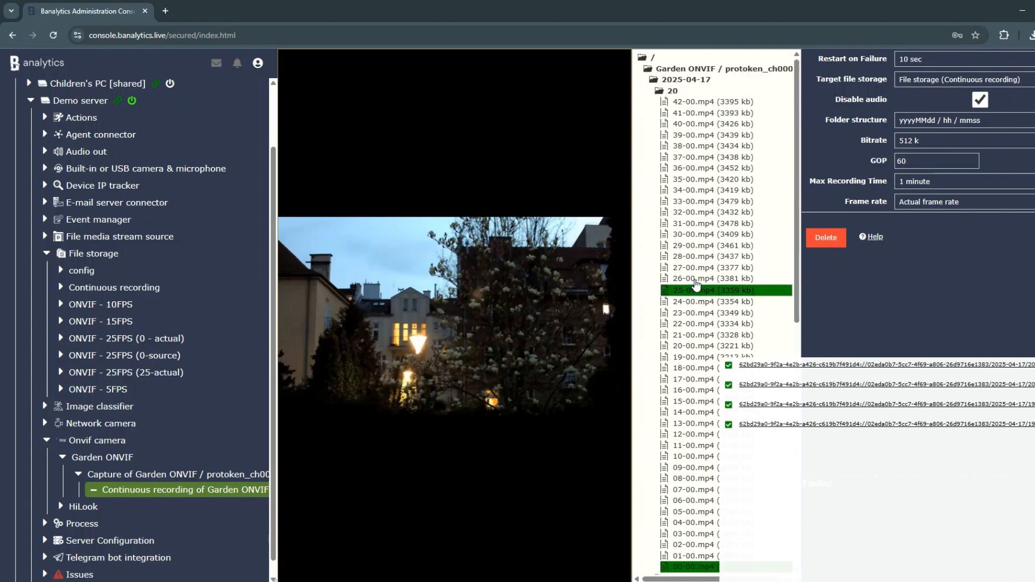
{"action": "left_click", "coordinate": [695, 280]}
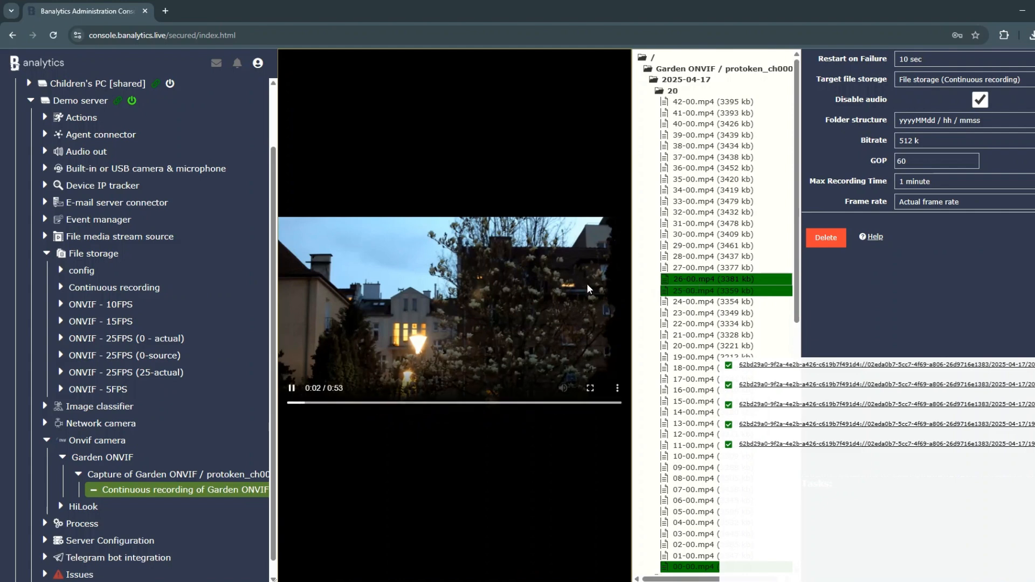
Step: Seek to several points along the playing recording's timeline
{"action": "left_click", "coordinate": [437, 404]}
{"action": "left_click", "coordinate": [495, 403]}
{"action": "left_click", "coordinate": [550, 403]}
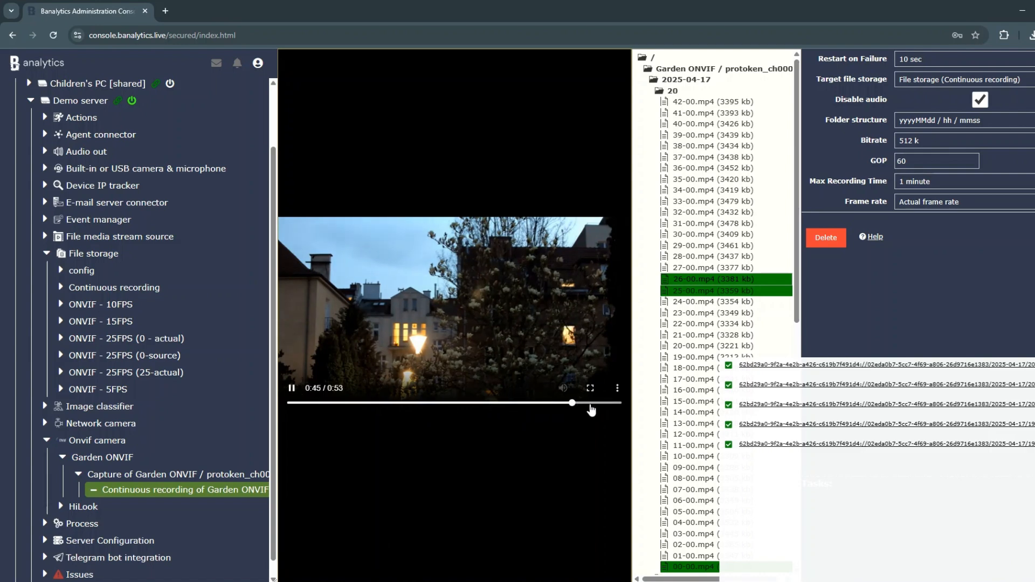